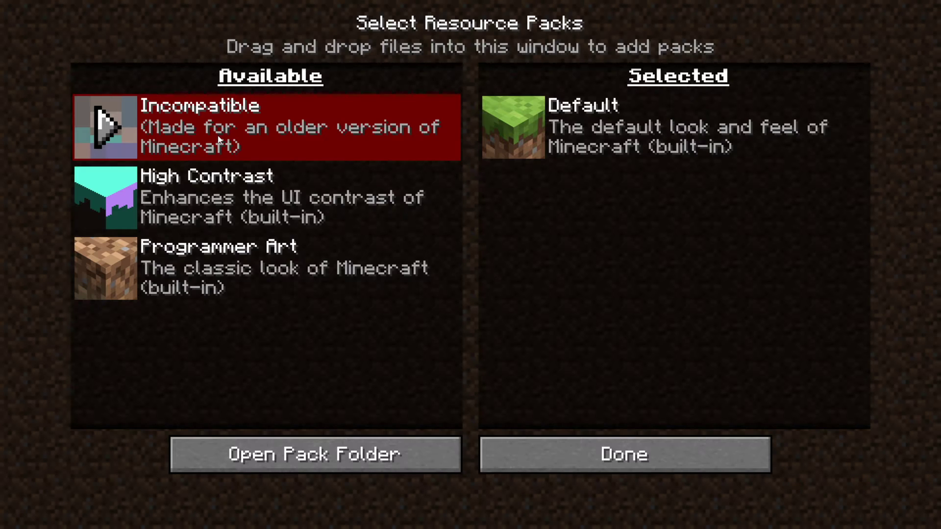
Window Minecraft and confirm Itsme64's Tool Revamp 1.19.4.zip is in the resourcepacks folder
{"action": "key", "text": "F11"}
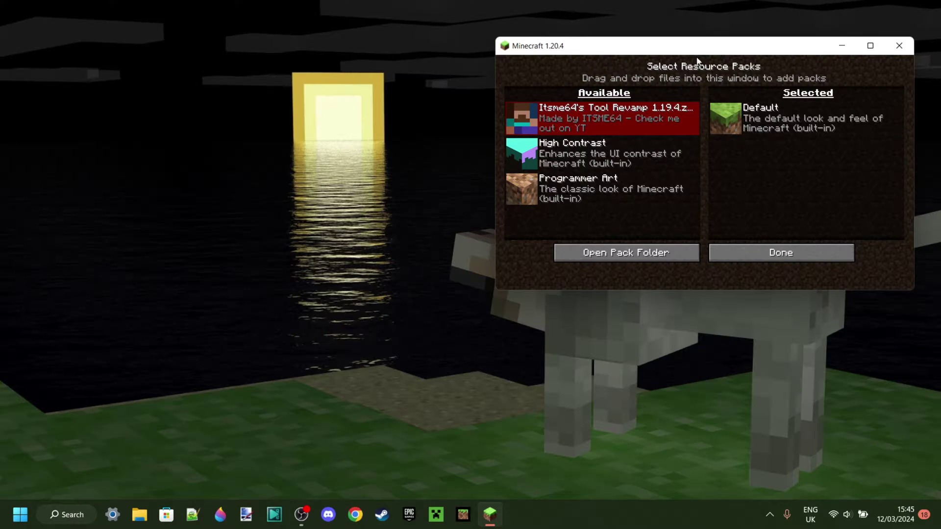
{"action": "left_click", "coordinate": [617, 253]}
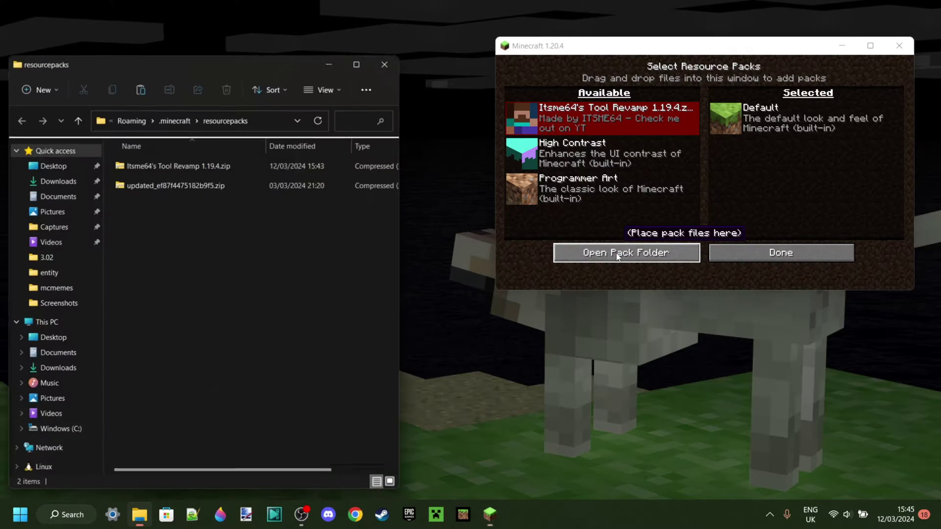
{"action": "left_click", "coordinate": [392, 59]}
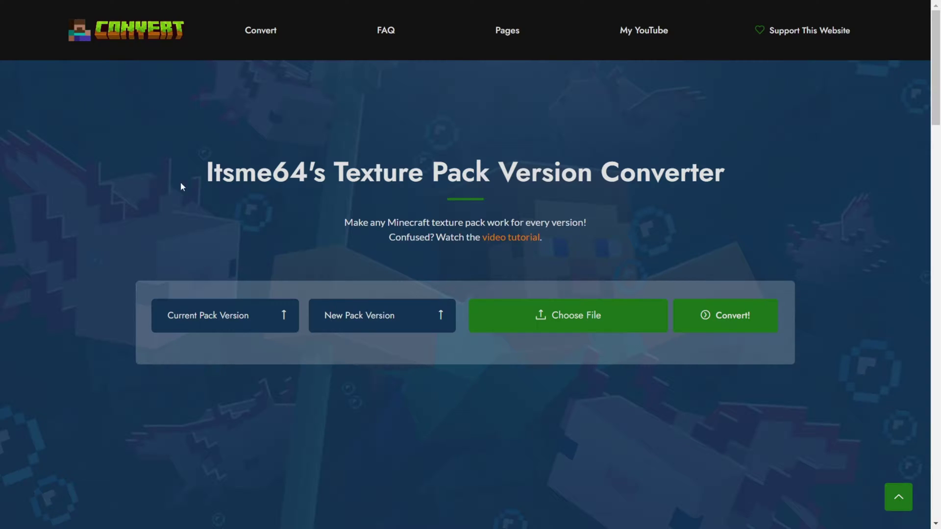
Highlight and then deselect the converter's page title
{"action": "triple_click", "coordinate": [747, 167]}
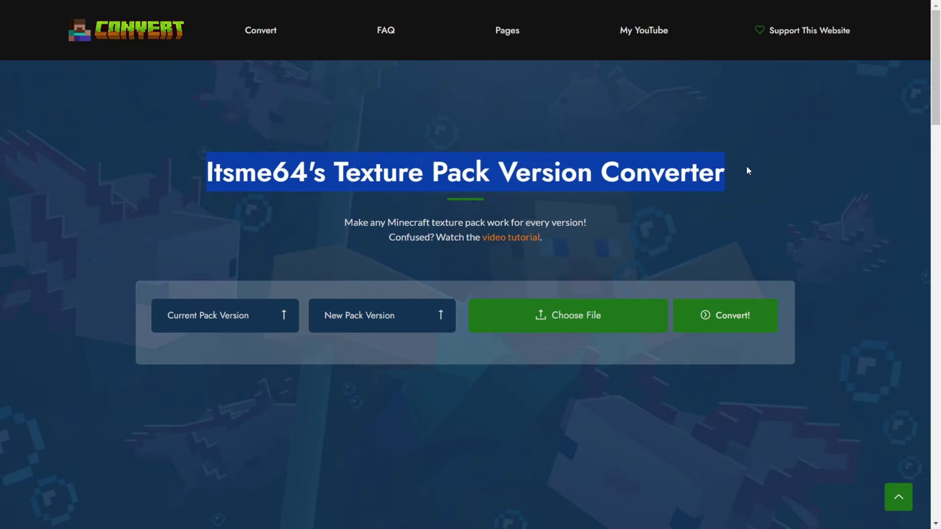
{"action": "left_click", "coordinate": [763, 171]}
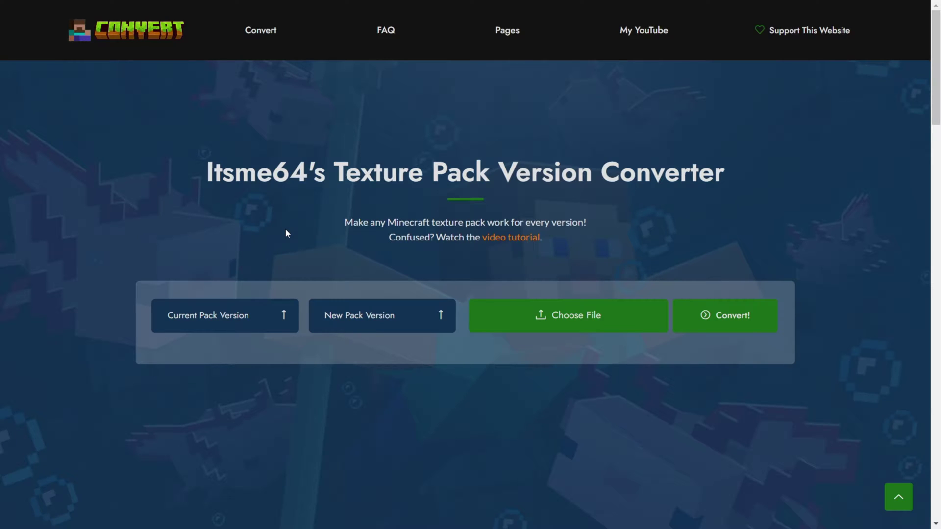
Attach Itsme64's Tool Revamp 1.19.4.zip from the Desktop to the converter's upload field
{"action": "left_click", "coordinate": [250, 314]}
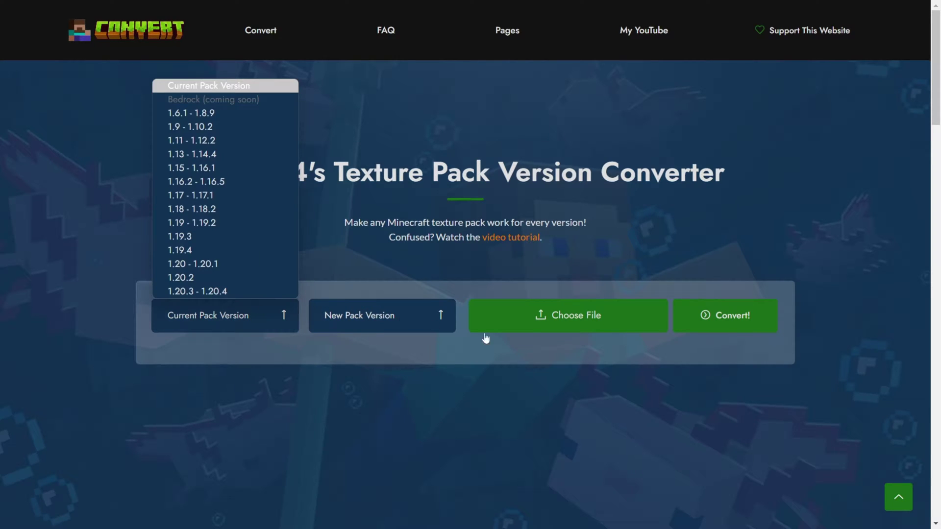
{"action": "left_click", "coordinate": [560, 318]}
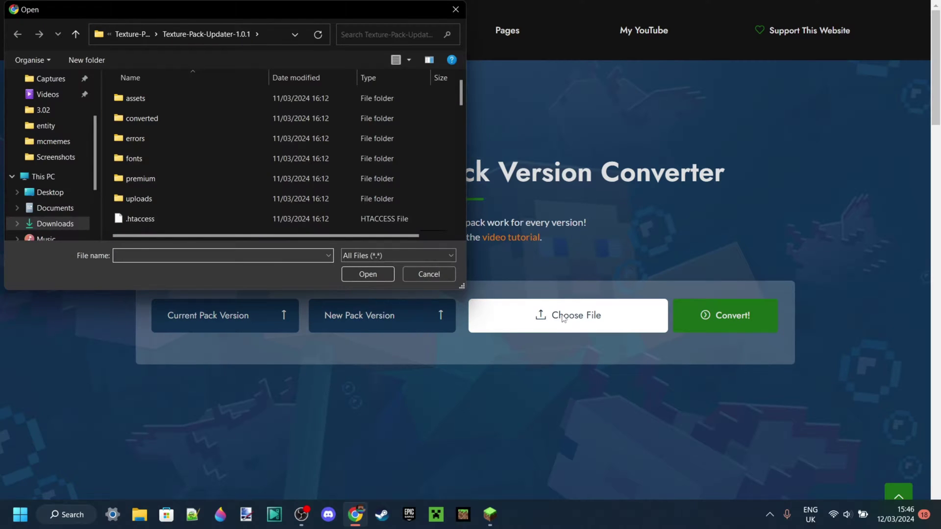
{"action": "left_click", "coordinate": [67, 192]}
{"action": "scroll", "coordinate": [208, 160], "scroll_direction": "down", "scroll_amount": 10}
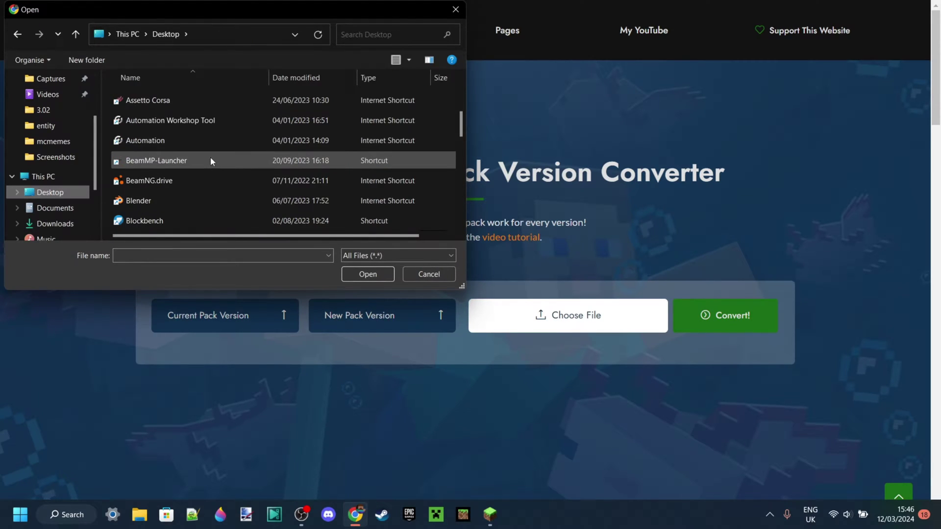
{"action": "scroll", "coordinate": [229, 142], "scroll_direction": "down", "scroll_amount": 1}
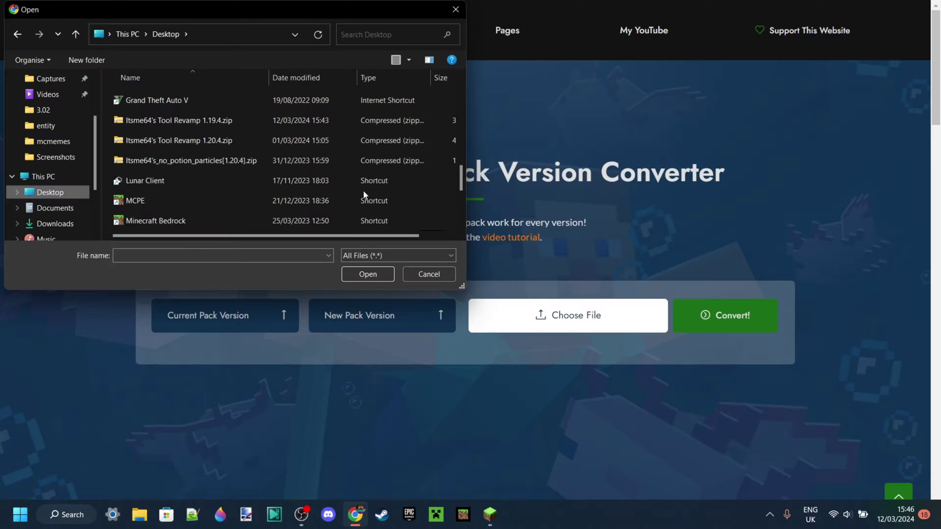
{"action": "double_click", "coordinate": [192, 122]}
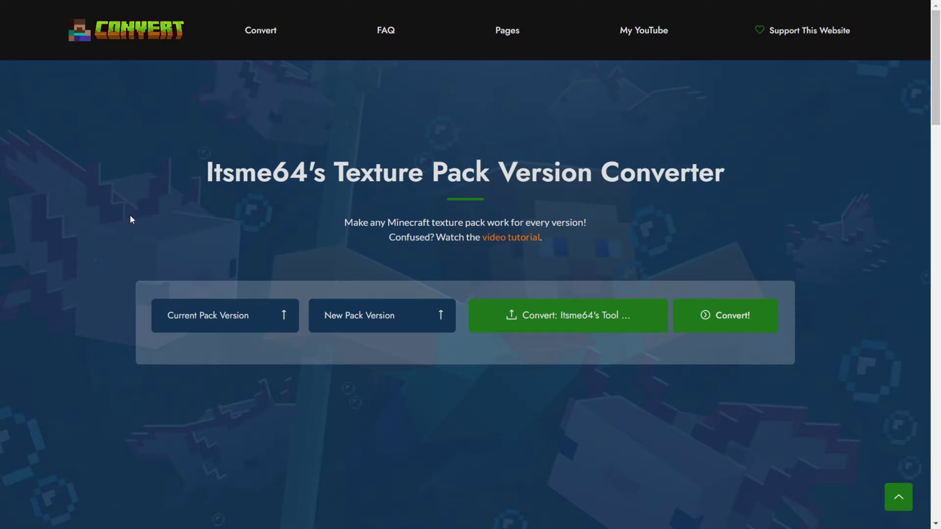
Set Current Pack Version 1.19.4 and New Pack Version 1.20.3 - 1.20.4, then run Convert!
{"action": "left_click", "coordinate": [232, 318]}
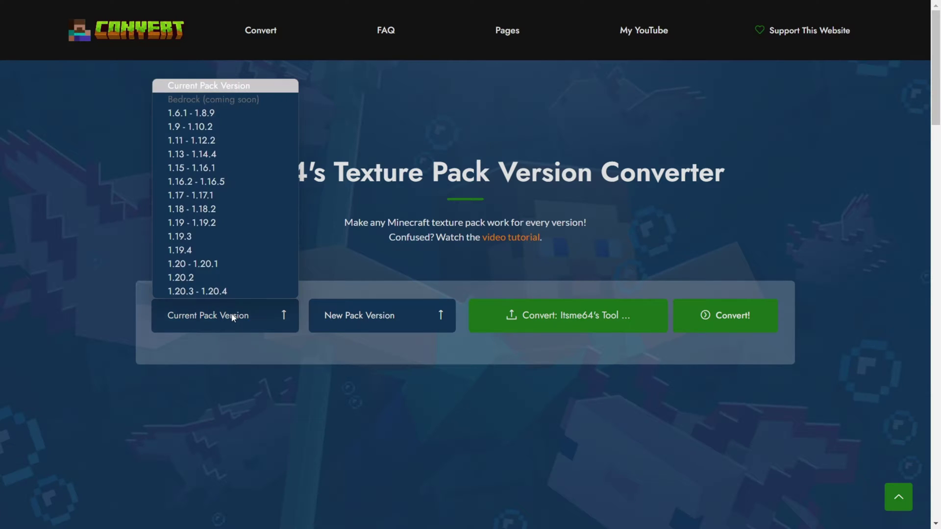
{"action": "left_click", "coordinate": [192, 253]}
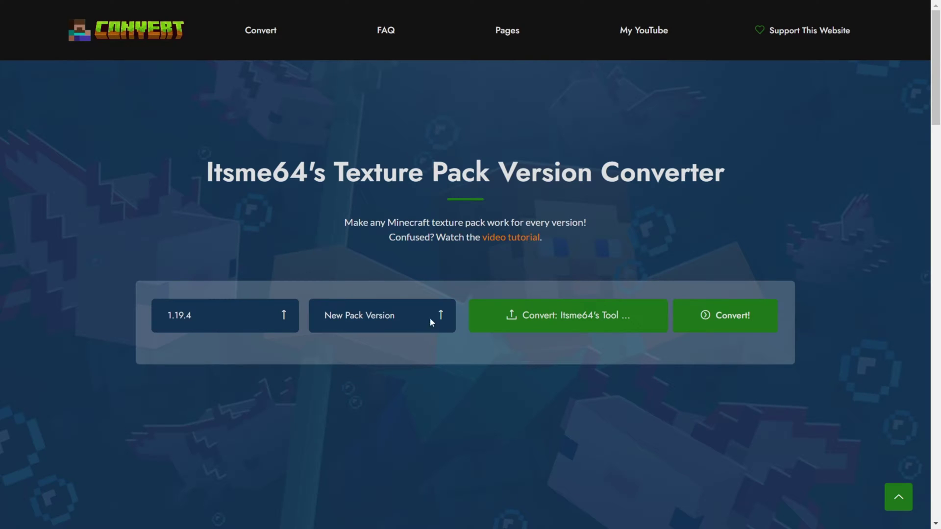
{"action": "left_click", "coordinate": [364, 313]}
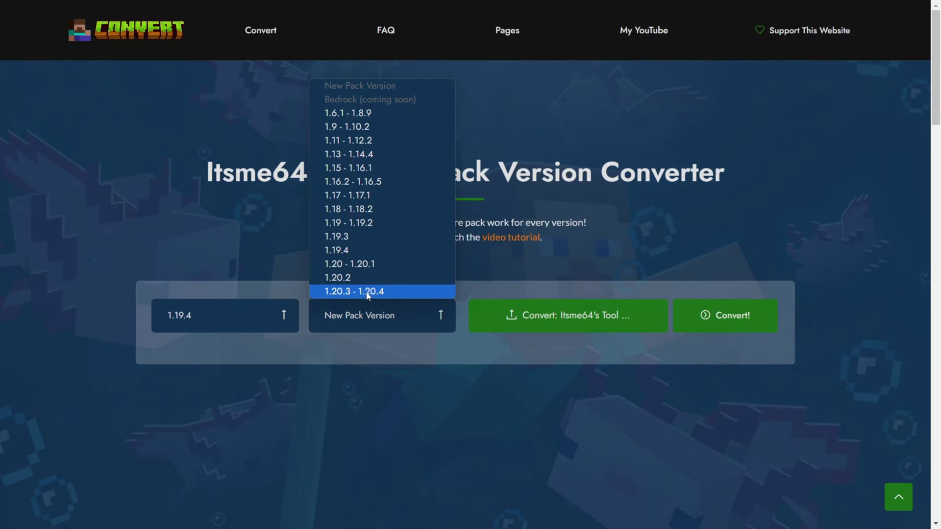
{"action": "left_click", "coordinate": [368, 293]}
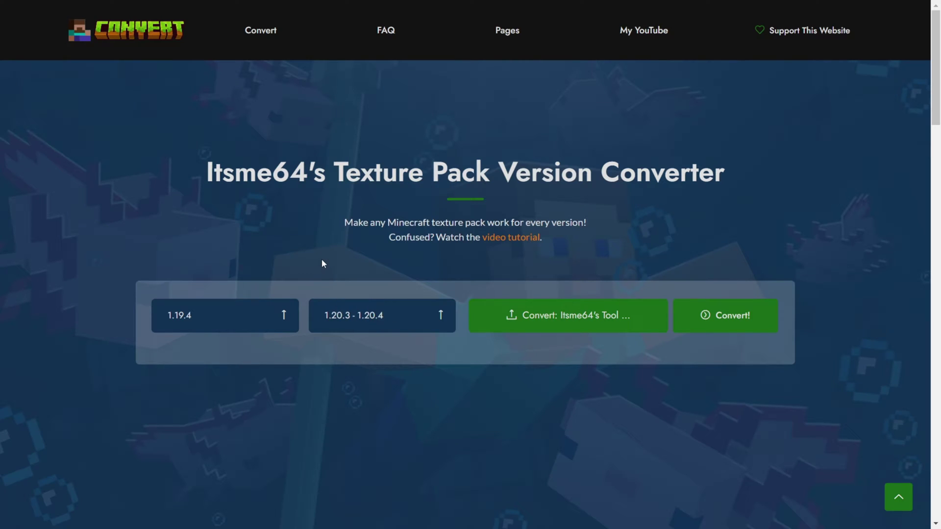
{"action": "left_click", "coordinate": [247, 315]}
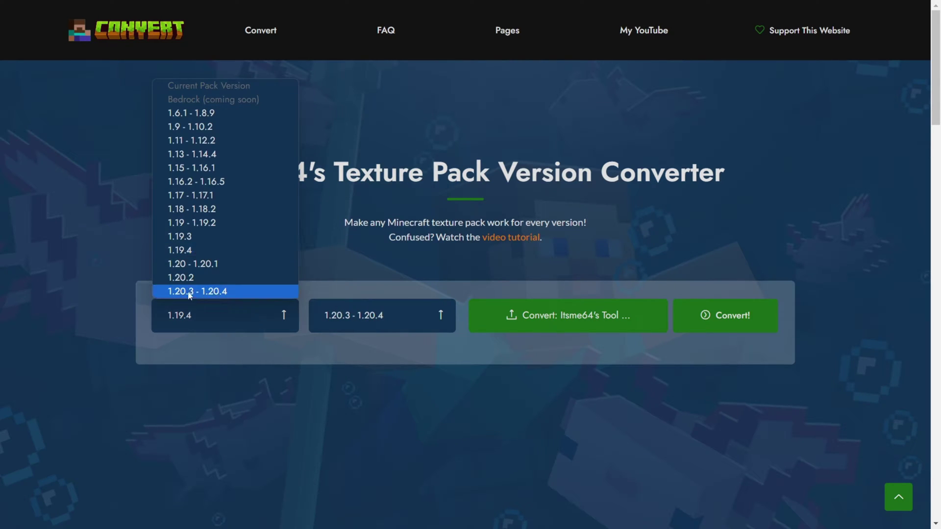
{"action": "left_click", "coordinate": [353, 354]}
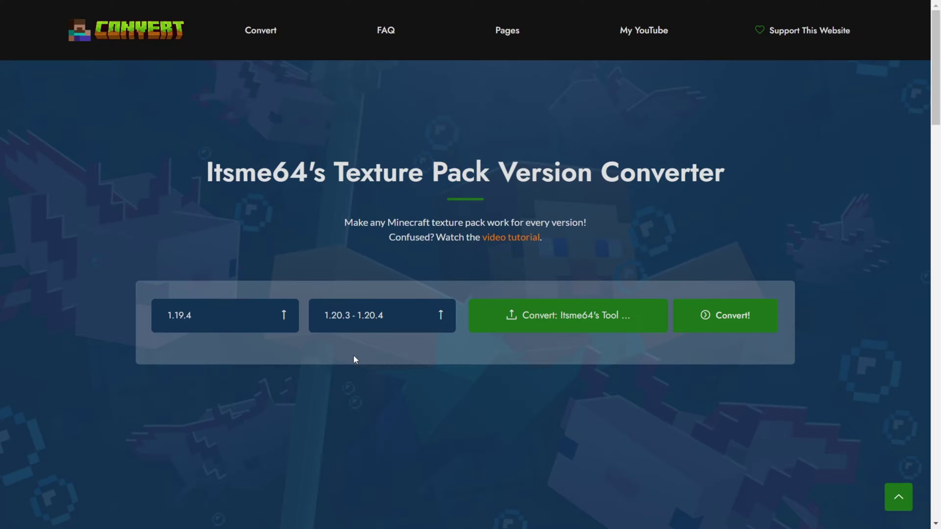
{"action": "left_click", "coordinate": [719, 317]}
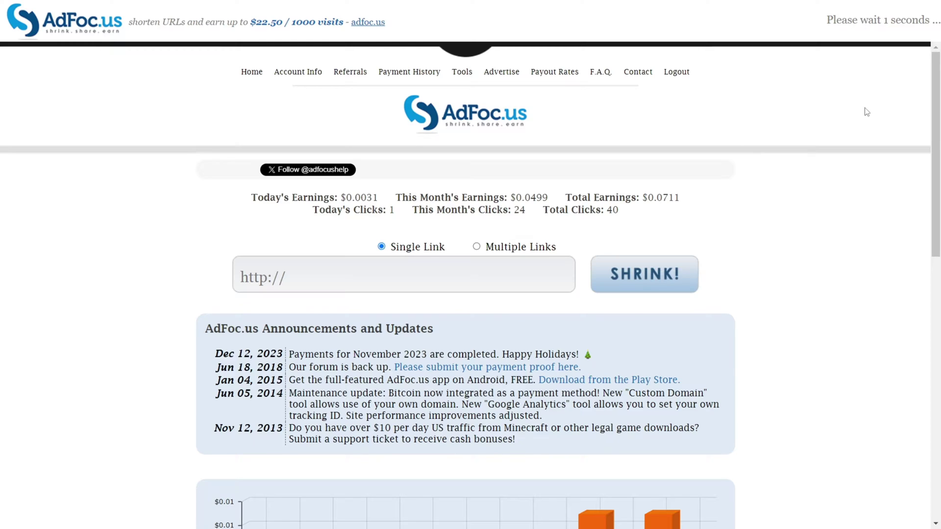
Skip the AdFoc.us wait page once the countdown ends
{"action": "left_click", "coordinate": [903, 23]}
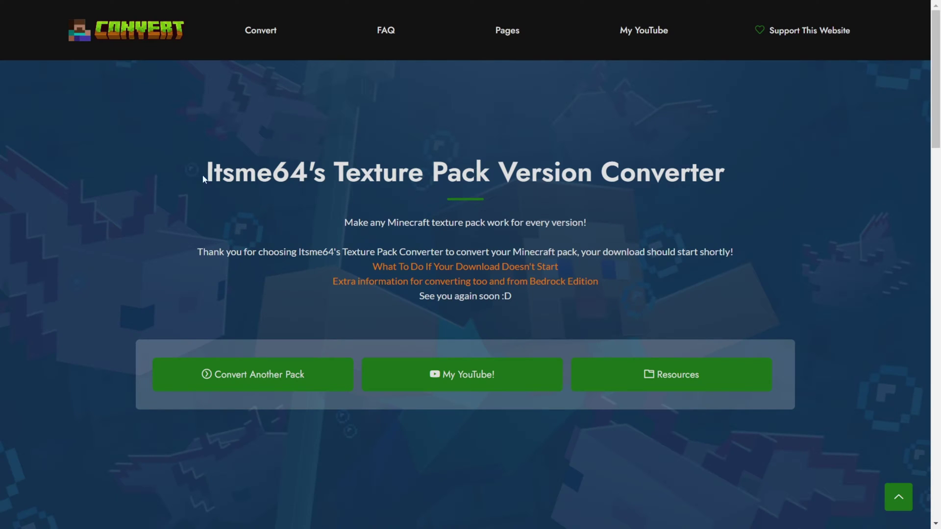
Open the 'What To Do If Your Download Doesn't Start' help and highlight its troubleshooting steps
{"action": "left_click_drag", "start_coordinate": [205, 174], "coordinate": [777, 178]}
{"action": "left_click", "coordinate": [792, 182]}
{"action": "left_click", "coordinate": [480, 273]}
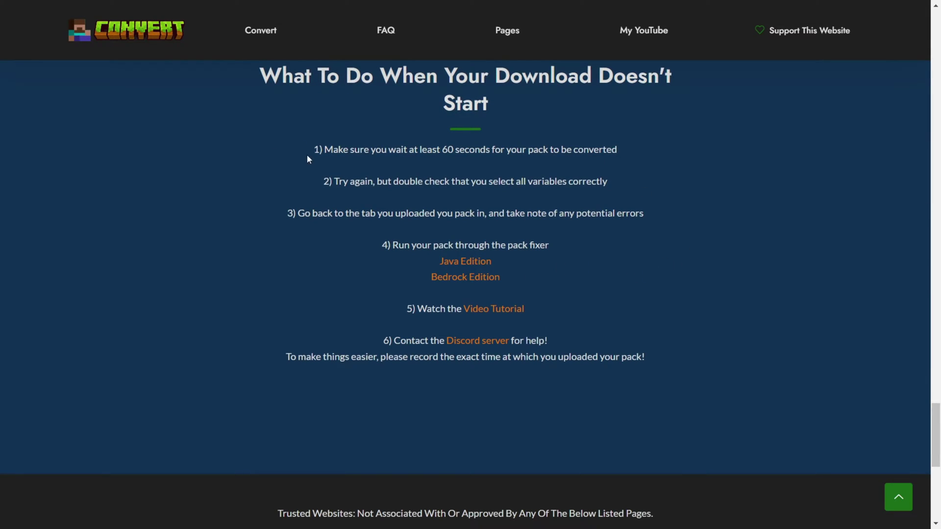
{"action": "left_click_drag", "start_coordinate": [311, 157], "coordinate": [710, 351]}
{"action": "left_click", "coordinate": [710, 351]}
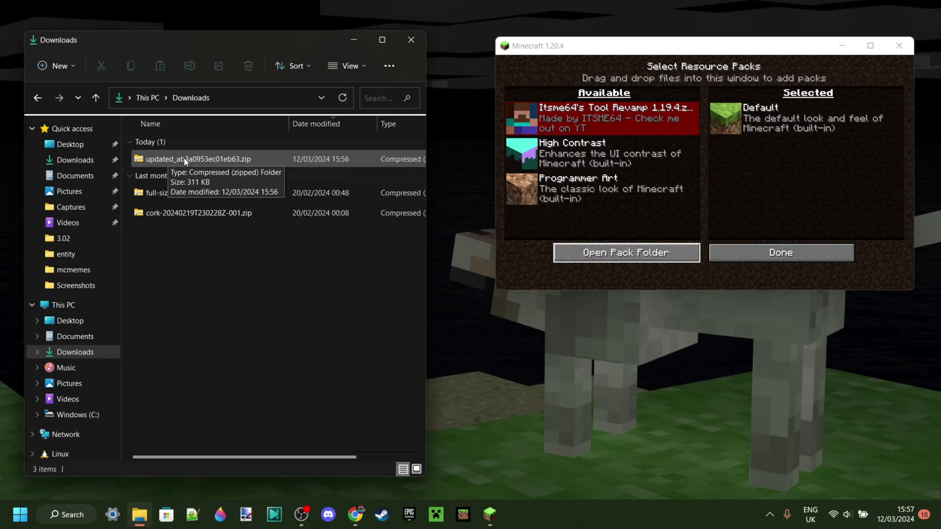
Rename the downloaded updated zip in Downloads to 'Itsme64's Tool Revamp 1.20.4'
{"action": "right_click", "coordinate": [185, 158]}
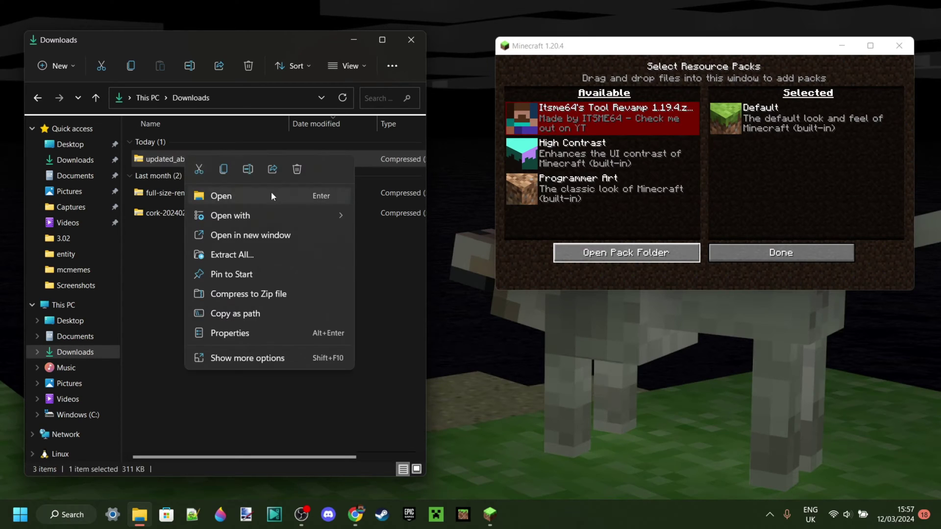
{"action": "left_click", "coordinate": [248, 169]}
{"action": "type", "text": "Itsme6"}
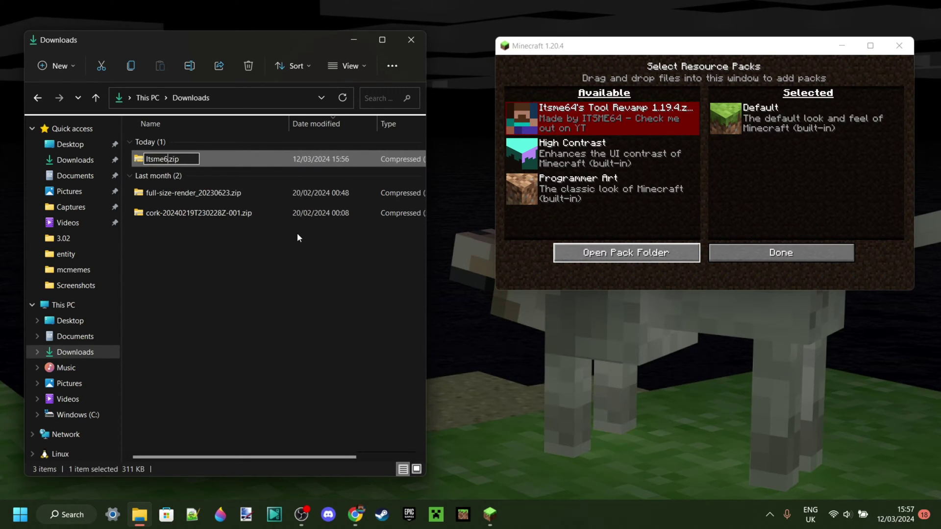
{"action": "type", "text": "4's ToolRe"}
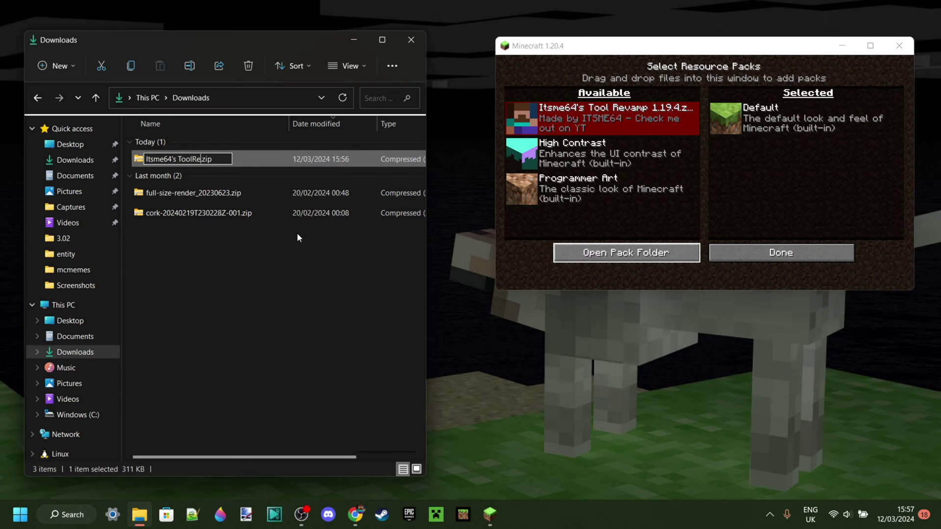
{"action": "key", "text": "BackSpace"}
{"action": "key", "text": "BackSpace"}
{"action": "type", "text": "Revapm"}
{"action": "key", "text": "BackSpace"}
{"action": "key", "text": "BackSpace"}
{"action": "key", "text": "BackSpace"}
{"action": "type", "text": "amp 1.20.4"}
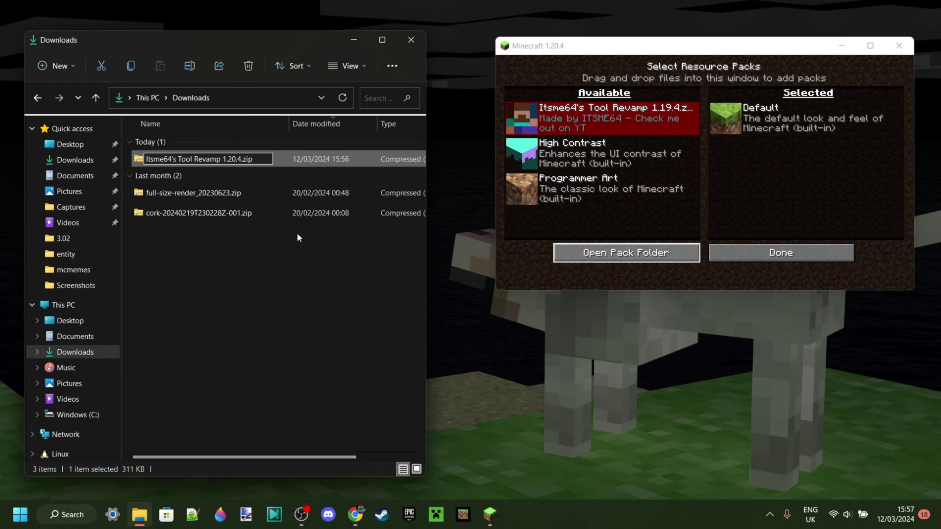
{"action": "left_click", "coordinate": [225, 249]}
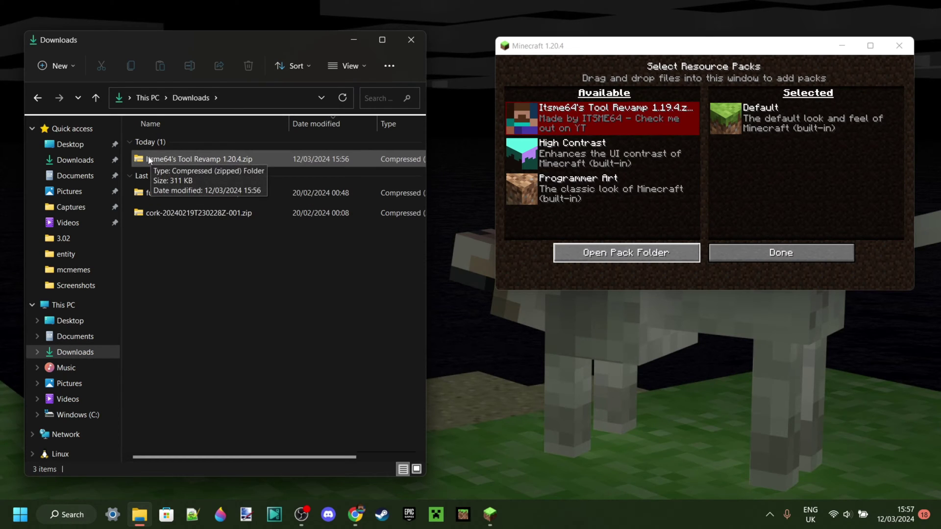
Add Itsme64's Tool Revamp 1.20.4.zip to Minecraft, move it to Selected and apply with Done
{"action": "left_click_drag", "start_coordinate": [148, 158], "coordinate": [632, 181]}
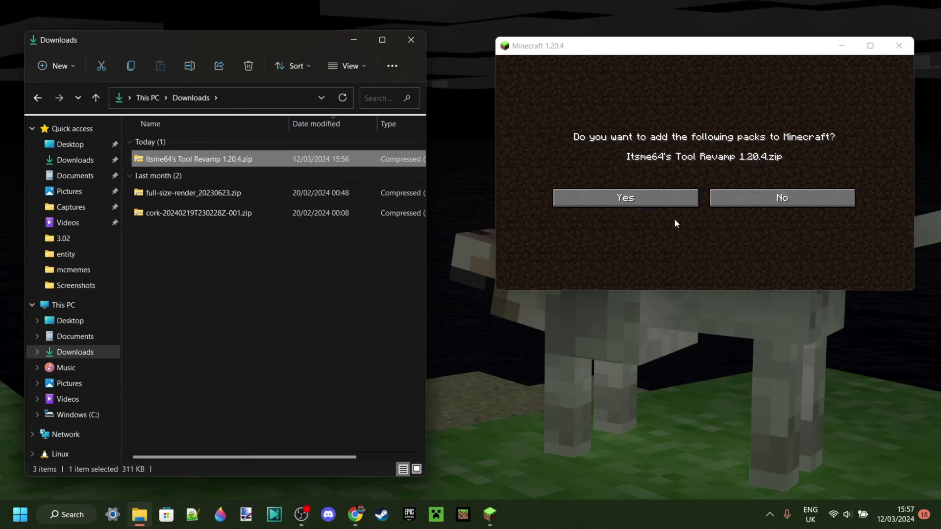
{"action": "left_click", "coordinate": [638, 201]}
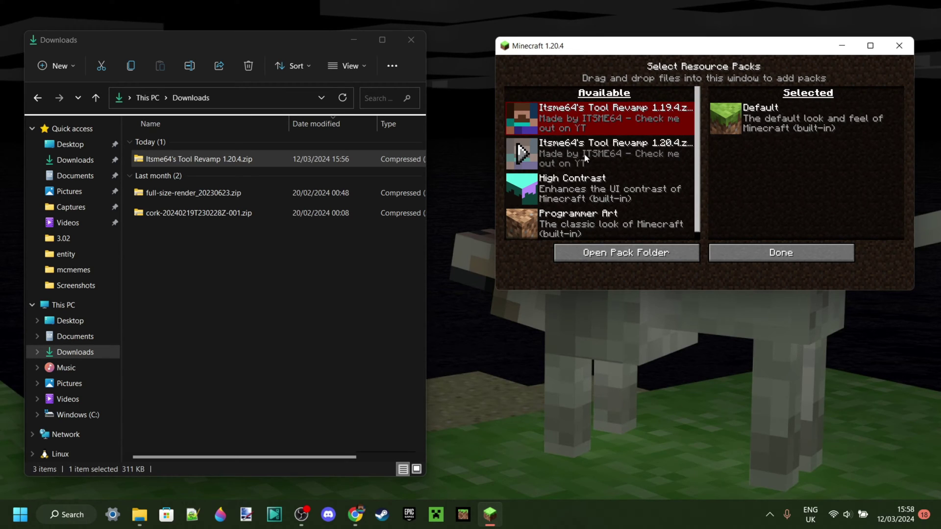
{"action": "left_click", "coordinate": [523, 153]}
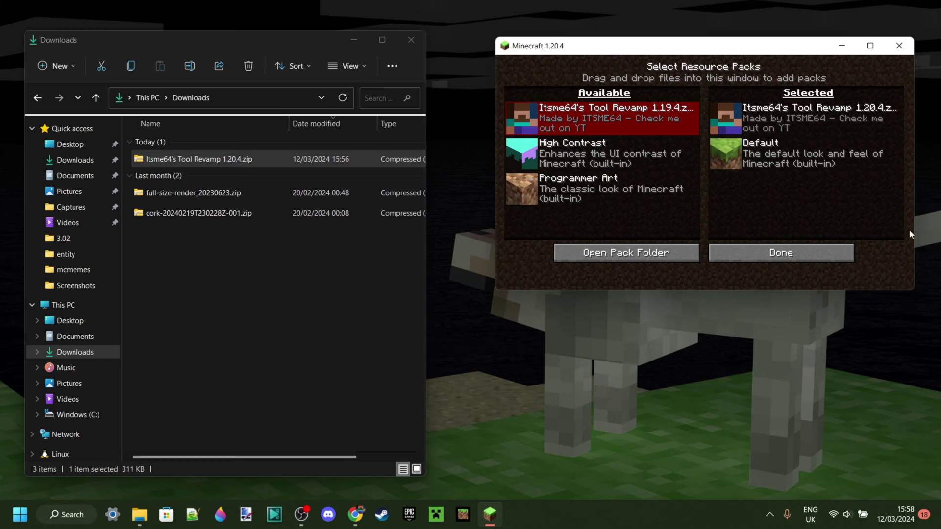
{"action": "left_click", "coordinate": [782, 257]}
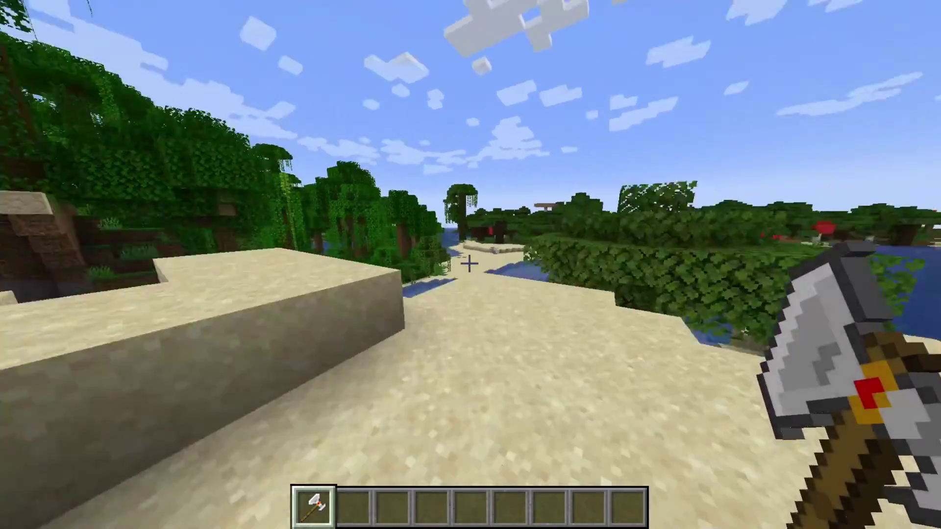
Walk forward holding the revamped axe, then view it in front-facing third-person with F5
{"action": "key", "text": "w"}
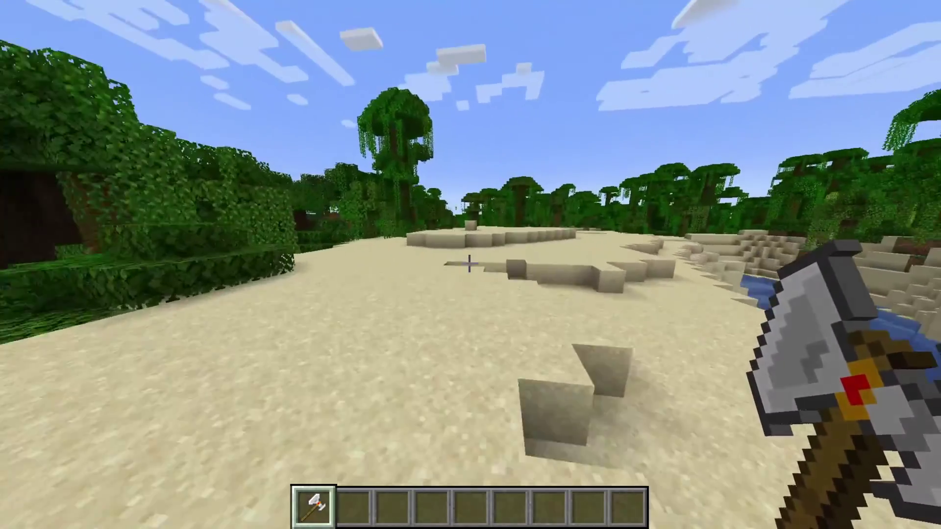
{"action": "key", "text": "w"}
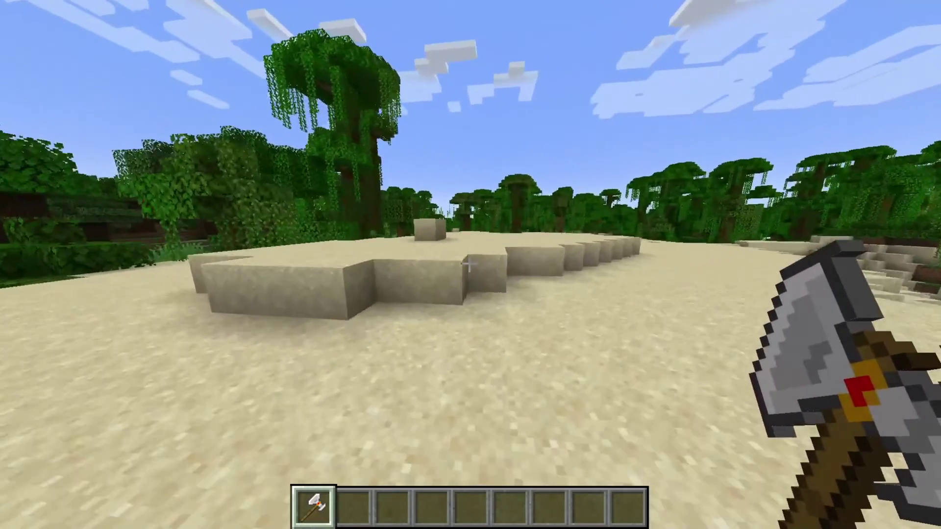
{"action": "key", "text": "F5"}
{"action": "key", "text": "F5"}
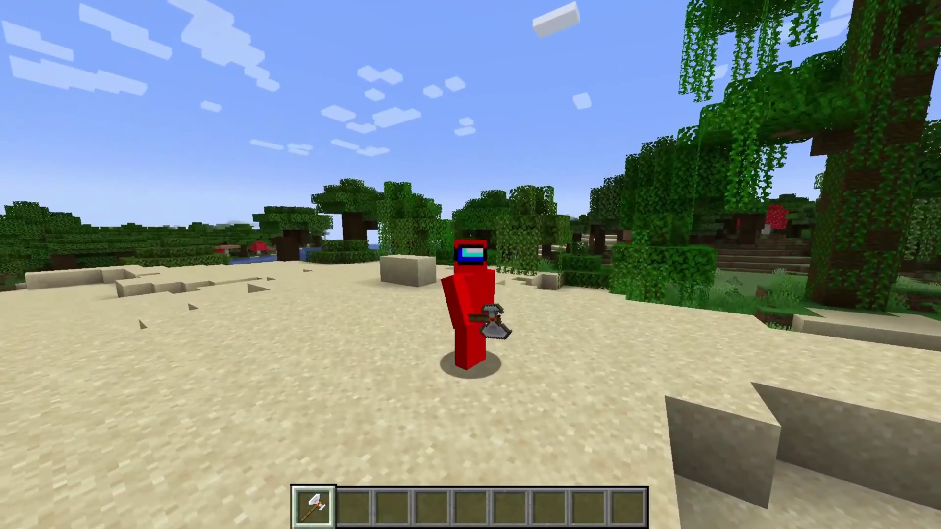
{"action": "key", "text": "w"}
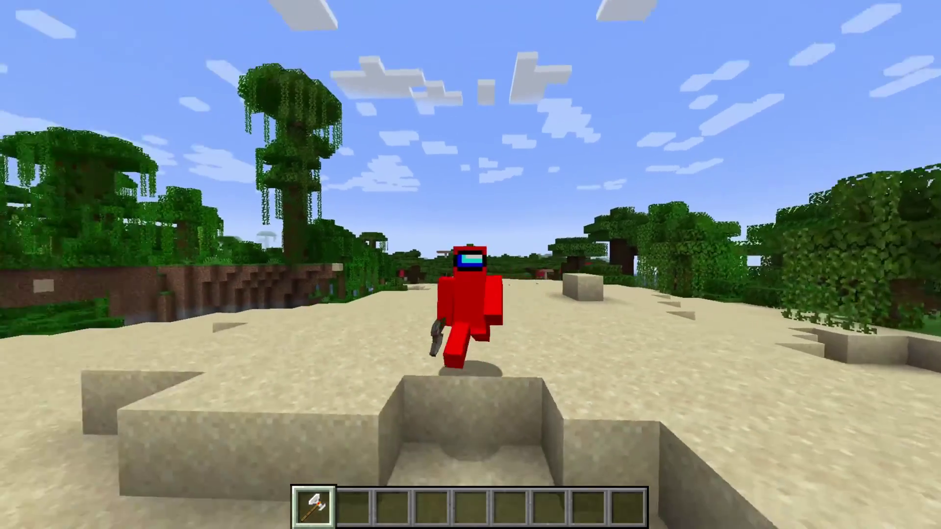